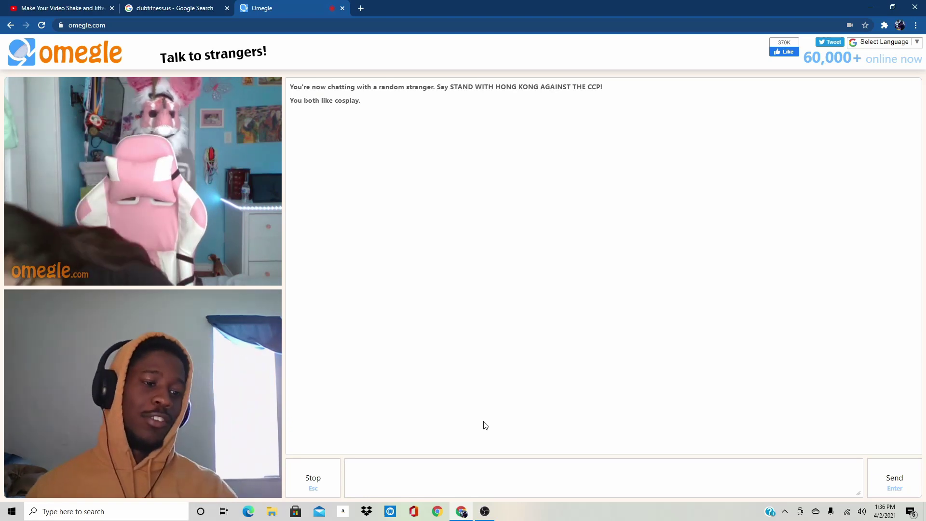
Skip the wig-wearing stranger in overalls to reach the next cosplay-matched chat.
key("Escape")
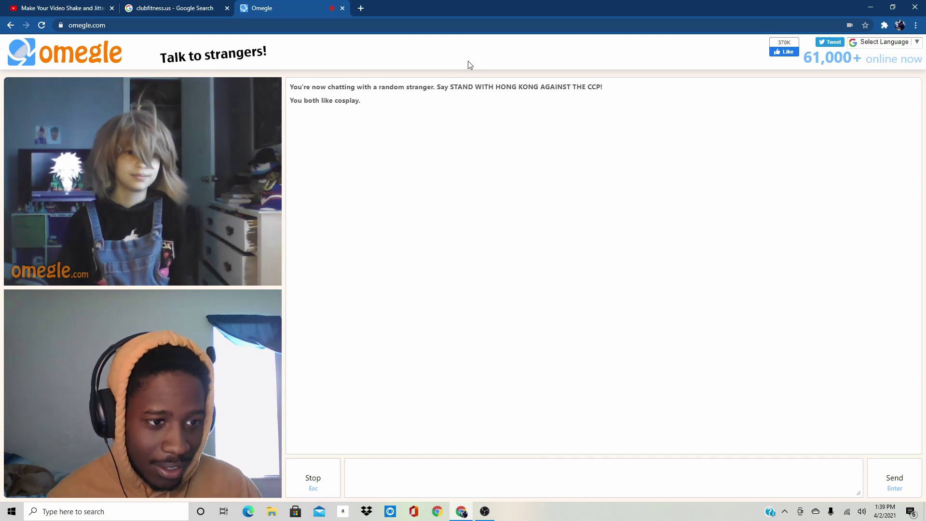
Disconnect from the stranger in the dark room, confirming Really?, to meet another cosplay fan.
key("Escape")
key("Escape")
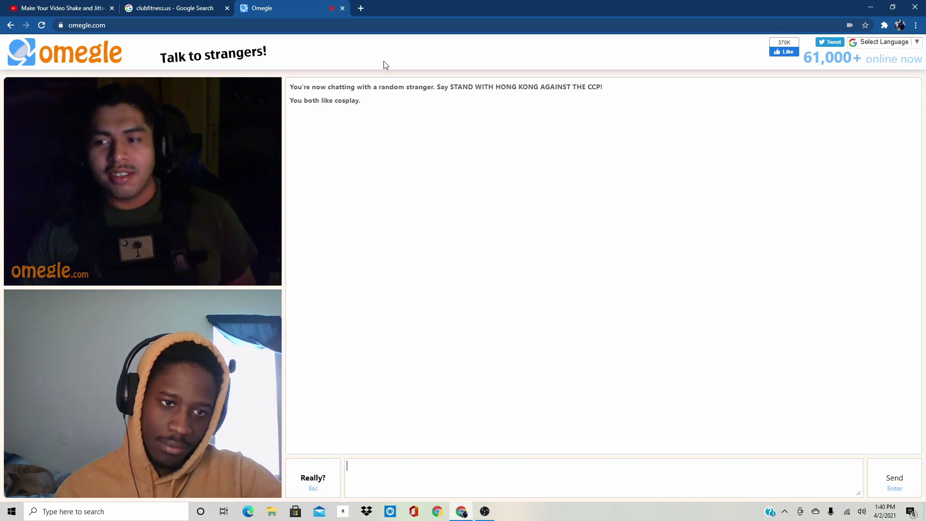
key("Escape")
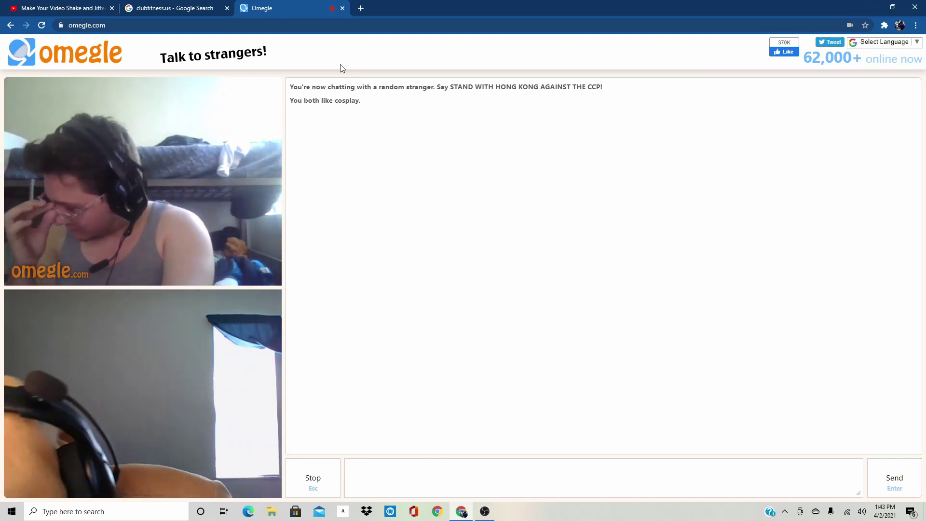
Stop the chat with the smiling red-haired stranger so Omegle searches for someone new.
key("Escape")
key("Escape")
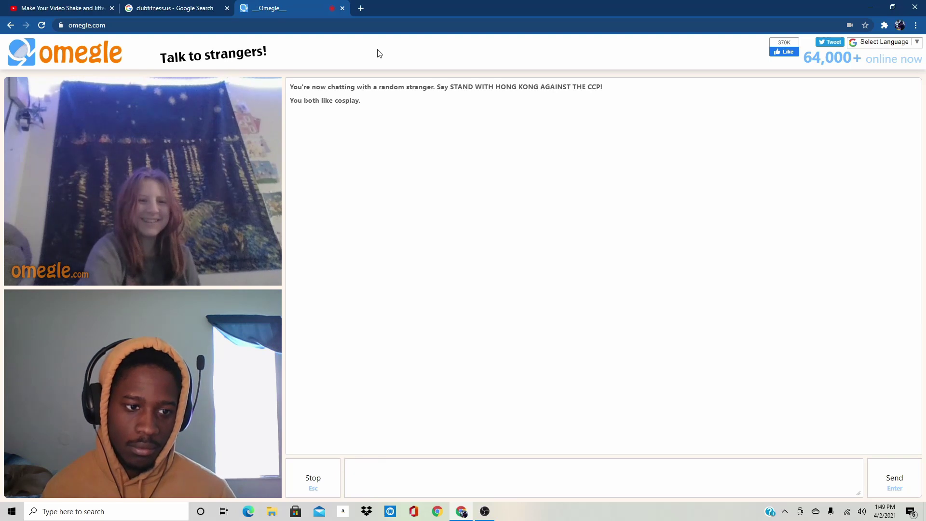
Skip the stranger at the desk, confirming the disconnect, to reach the wig-and-mask cosplay pair.
key("Escape")
key("Escape")
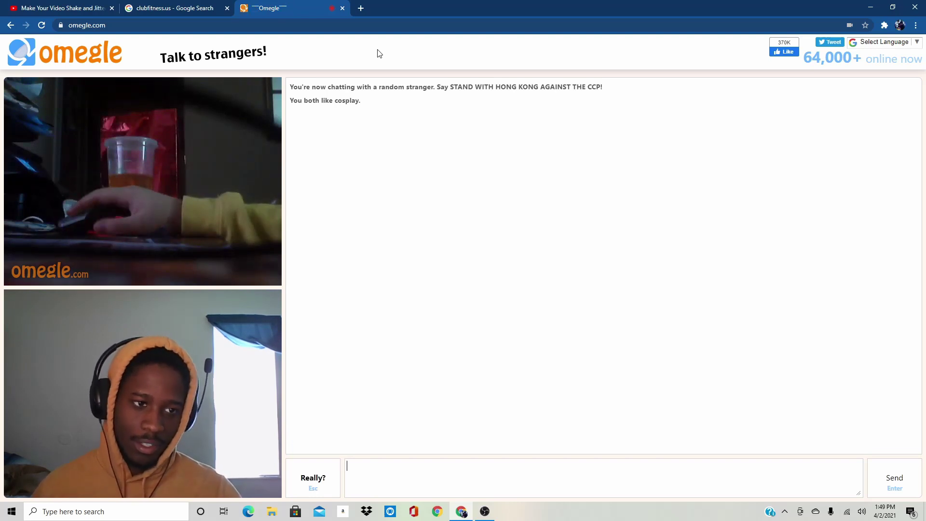
key("Escape")
key("Escape")
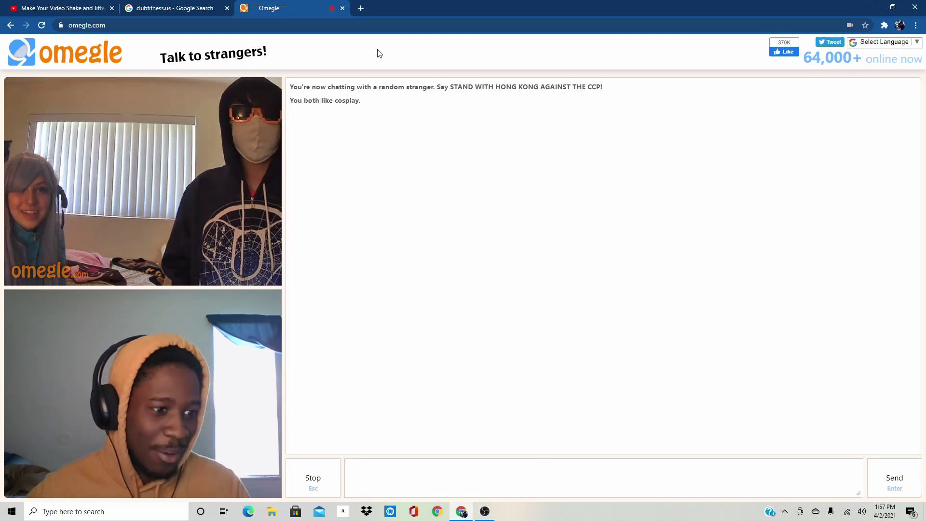
Leave the cosplaying pair and connect with the TikTok-matched group of three young men.
key("Escape")
key("Escape")
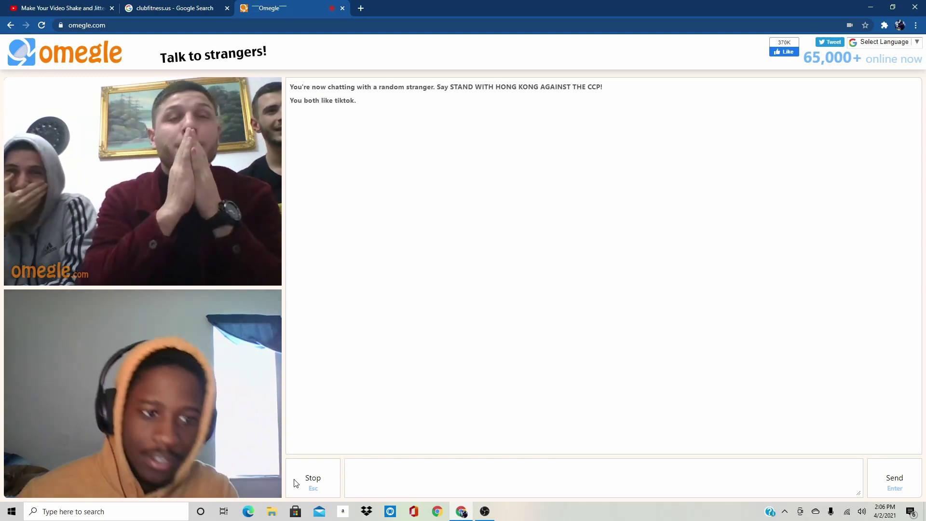
Disconnect from the TikTok group of young men, confirming with Really?
left_click(295, 479)
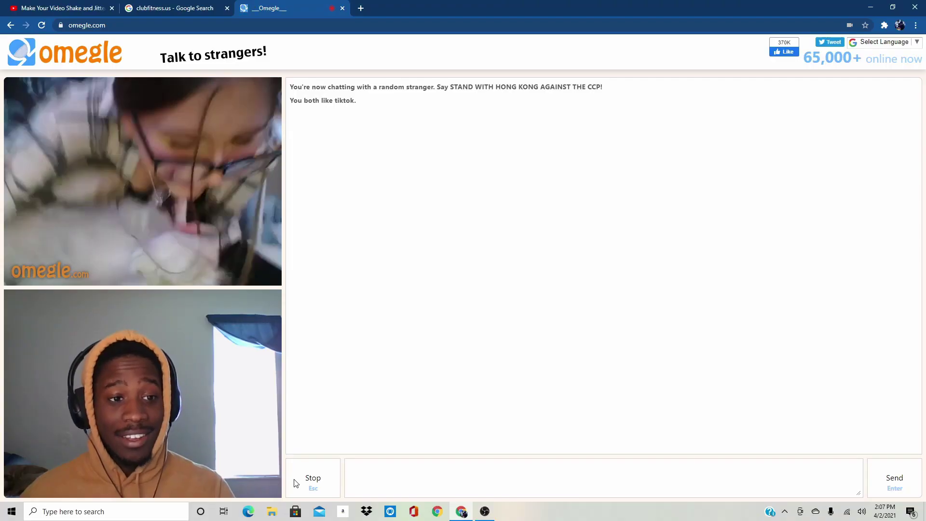
left_click(295, 483)
left_click(295, 482)
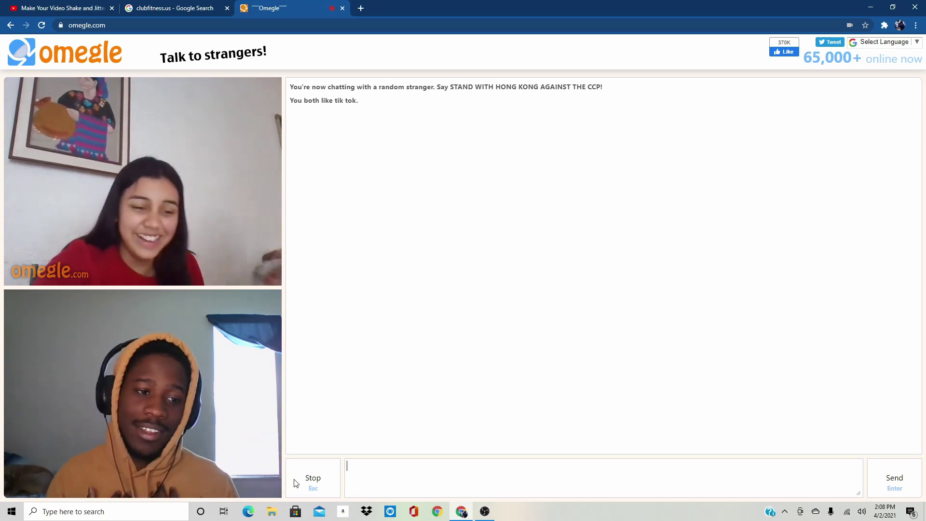
End the current chat, start a new one, and skip until a young woman in glasses connects.
left_click(294, 479)
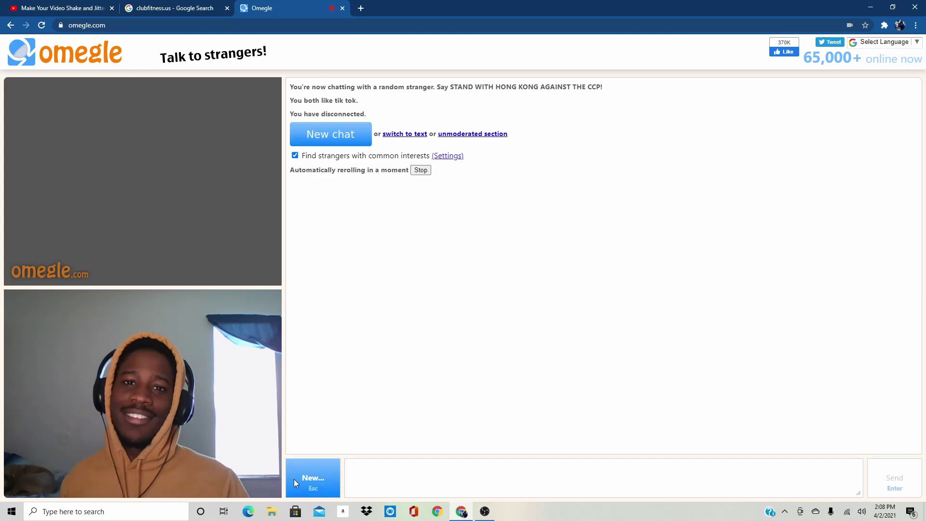
left_click(294, 480)
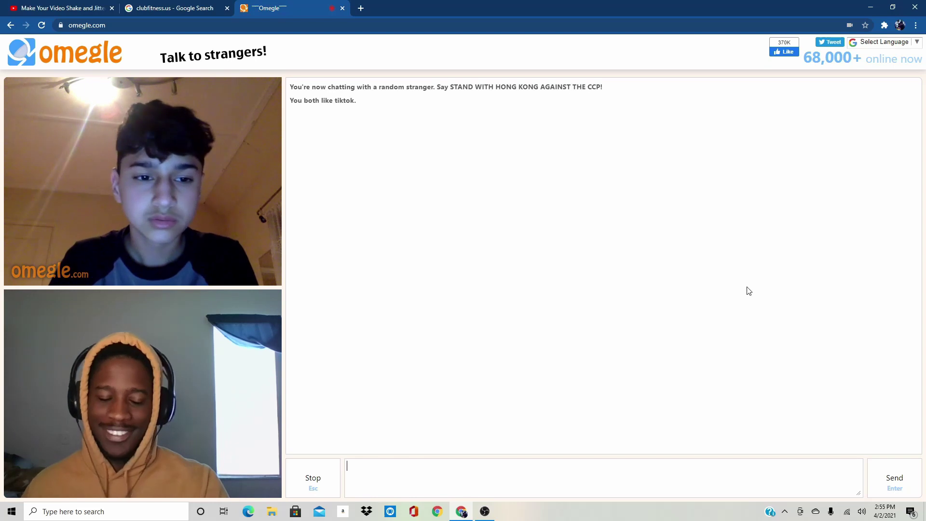
key("Escape")
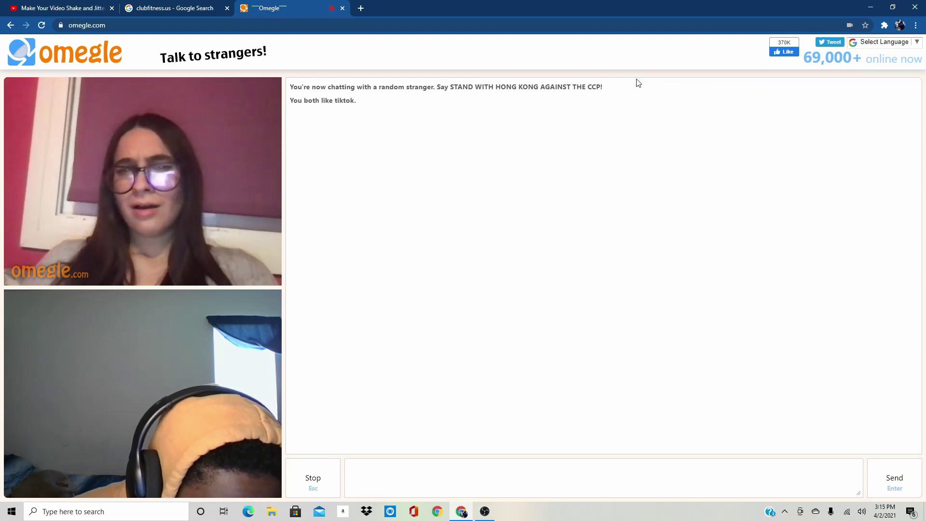
Disconnect from the current TikTok-matched stranger so Omegle finds someone different.
key("Escape")
key("Escape")
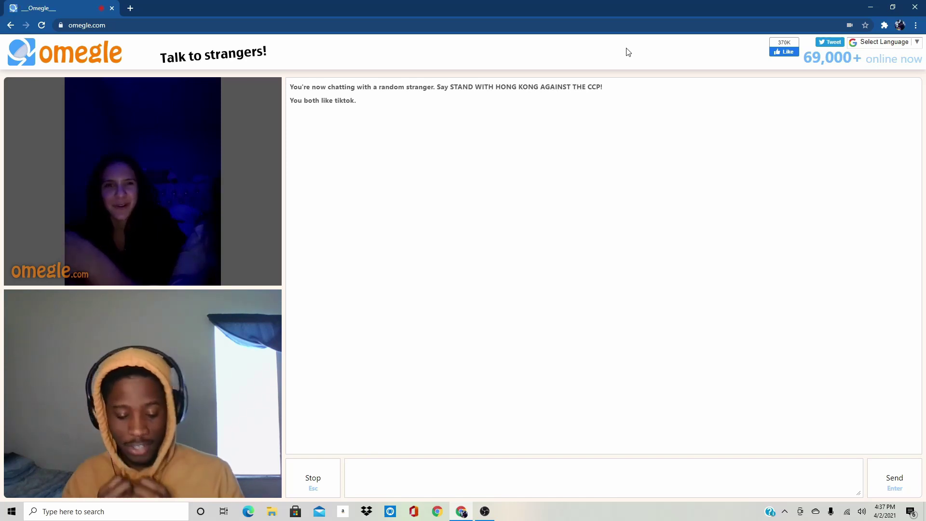
type("the boy davwe")
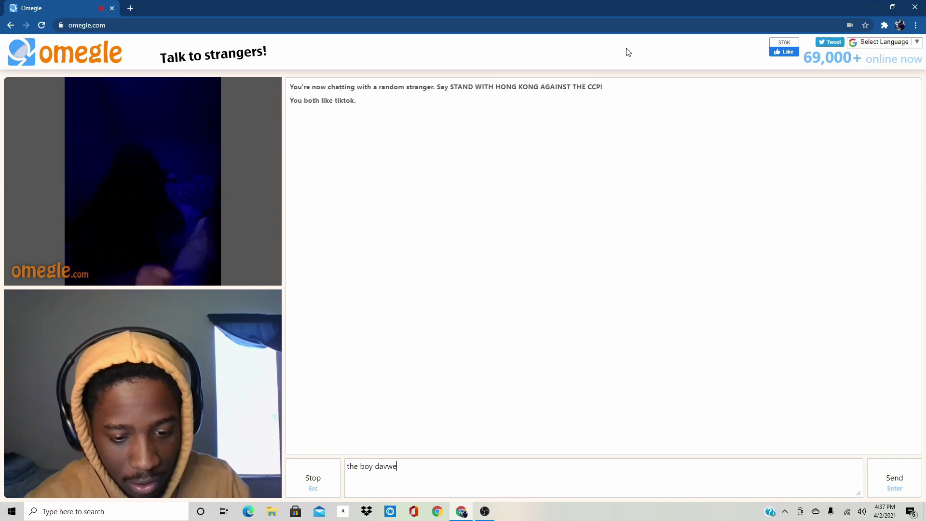
Erase the mistyped text in the chat box while writing 'the boy dave'.
key("BackSpace")
key("BackSpace")
key("BackSpace")
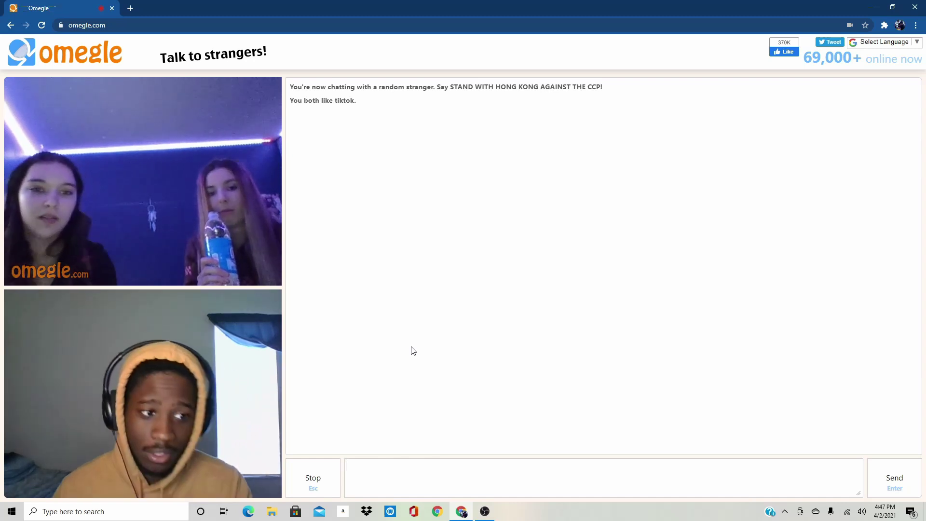
Skip the current stranger to reach a new pair, a young man and woman.
key("Escape")
key("Escape")
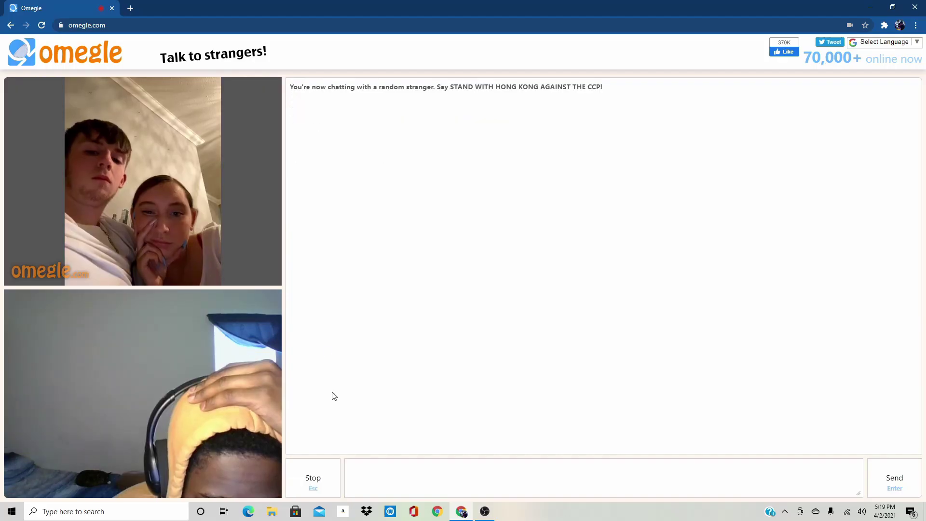
Skip the current stranger, then arm Stop on the headphone-wearing man in the purple-lit room.
left_click(327, 489)
left_click(313, 478)
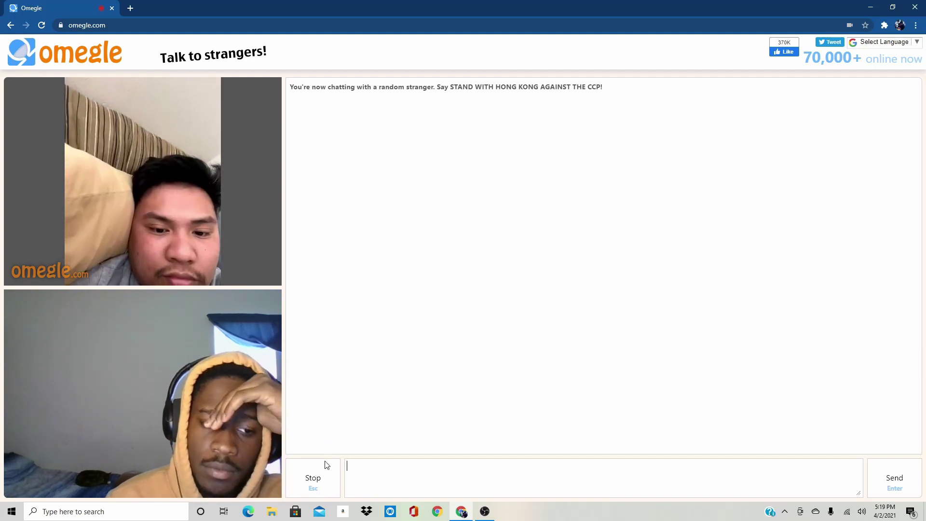
left_click(319, 483)
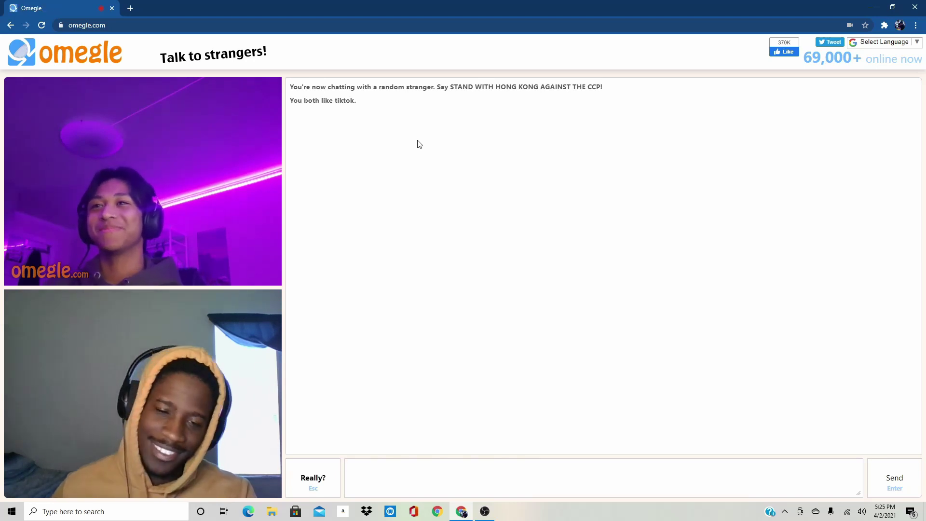
Confirm 'Really?' to leave the purple-lit man and connect to a long-haired stranger with headphones.
key("Escape")
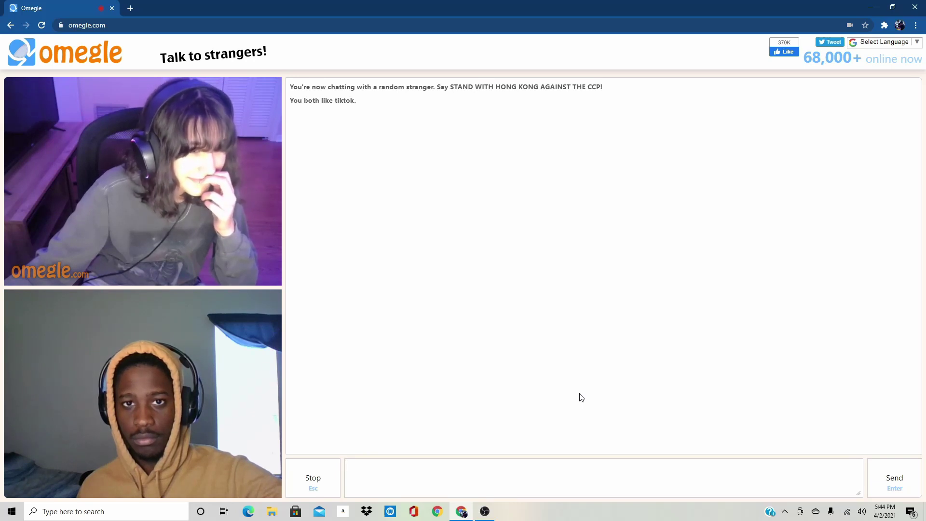
Skip the long-haired headphone stranger to reach a smiling young woman in her bedroom.
key("Escape")
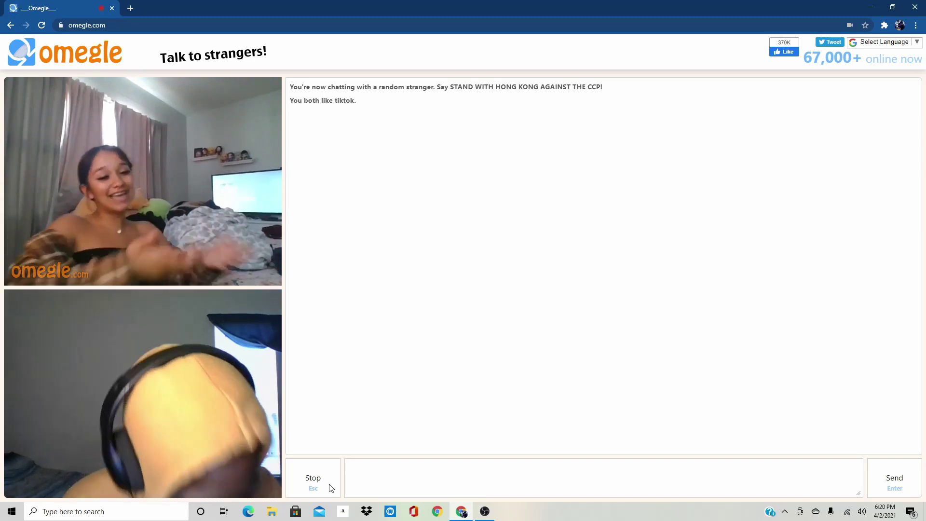
Begin ending the chat with the smiling girl in the bedroom using Stop.
left_click(328, 487)
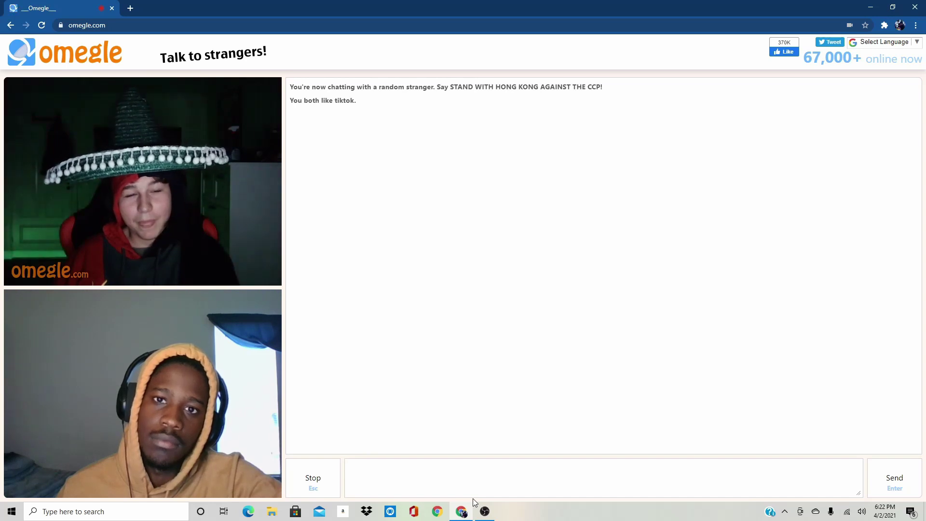
Skip the two girls on the couch to reach a stranger whose camera shows only blue.
key("Escape")
key("Escape")
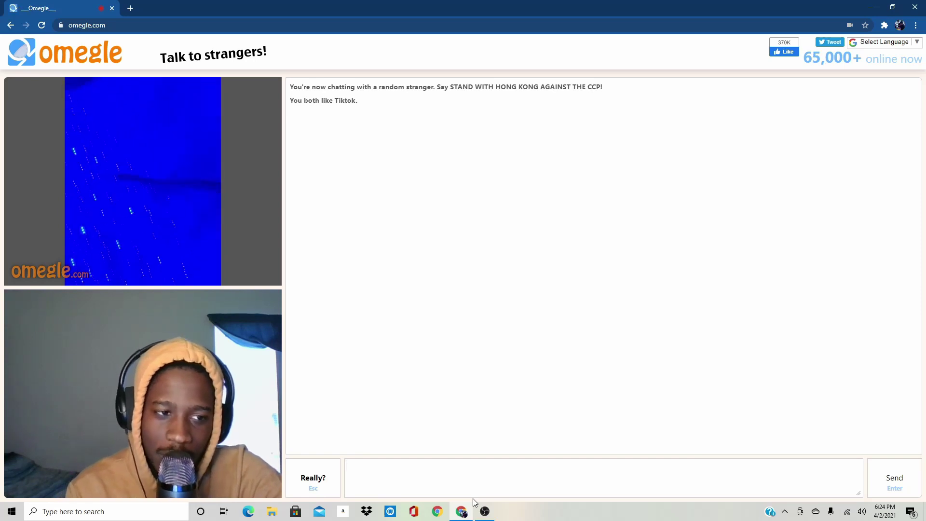
Leave the blue-video stranger and connect to a cosplay-matched young man with headphones.
key("Escape")
key("Escape")
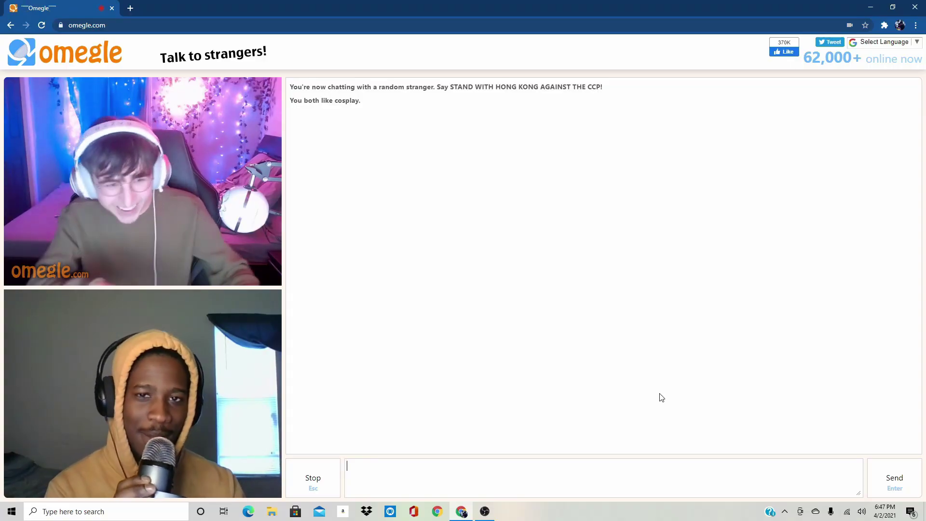
Skip to the face-painted young woman in a bedroom, then start disconnecting with Stop.
key("Escape")
key("Escape")
key("Escape")
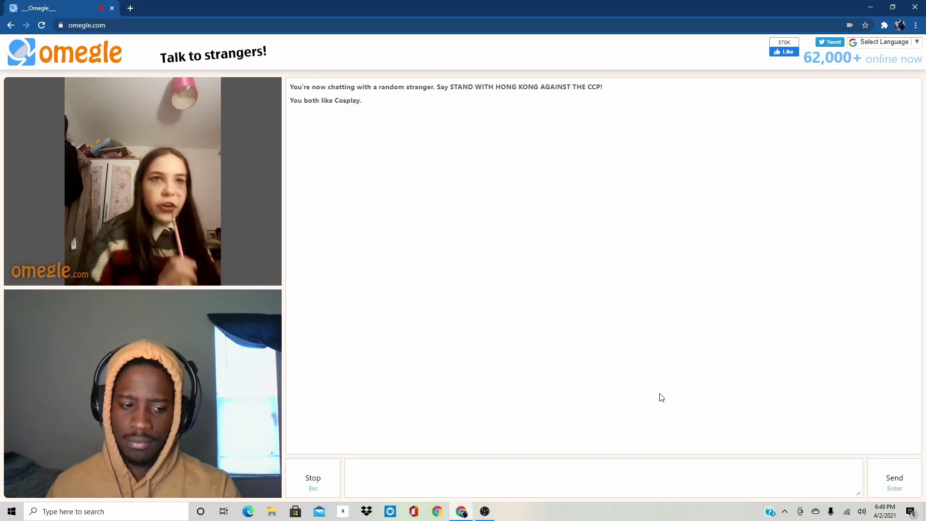
key("Escape")
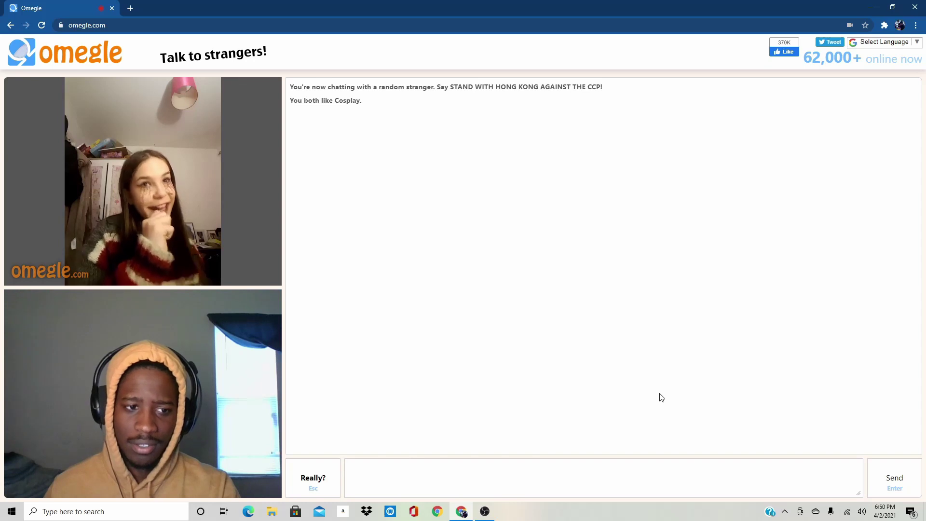
Reroll from the ended face-paint chat to match with a new random stranger.
key("Escape")
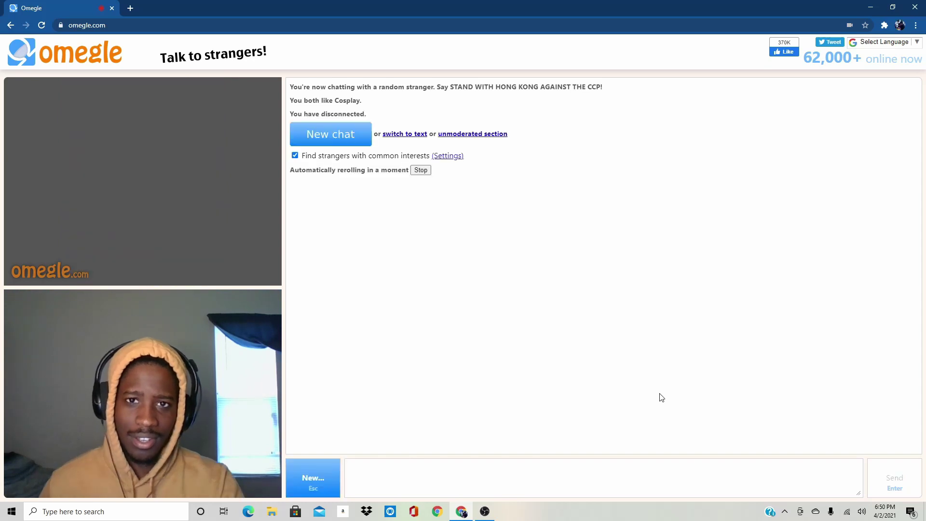